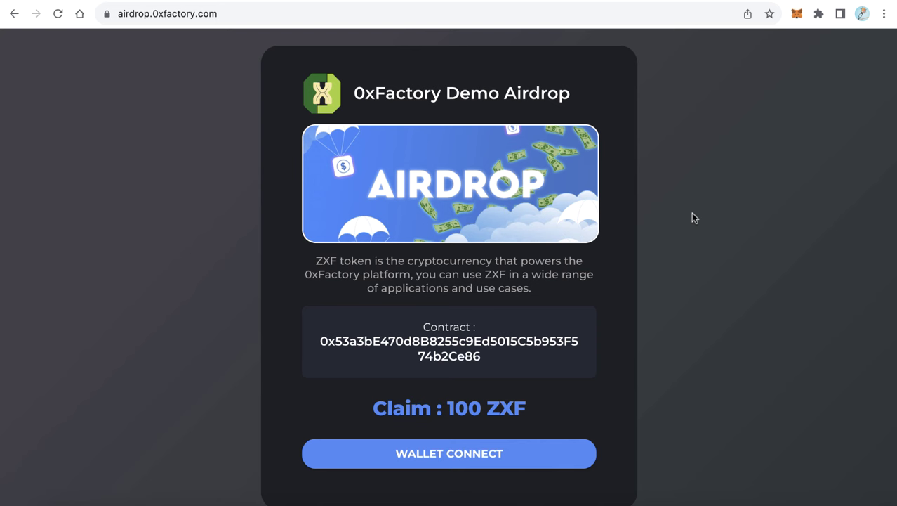
Scroll the demo airdrop claim page and highlight its Claim : 100 ZXF amount
scroll(691, 212, down, 2)
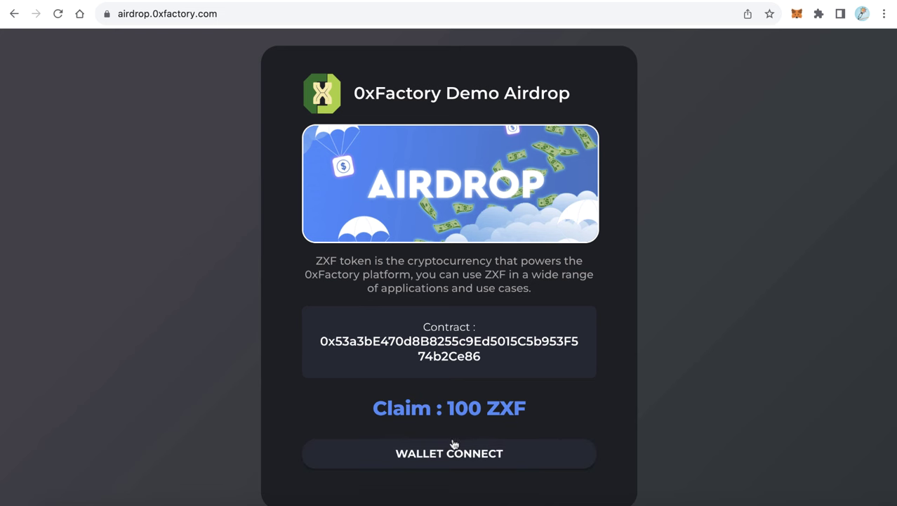
drag(514, 409, 390, 405)
click(524, 396)
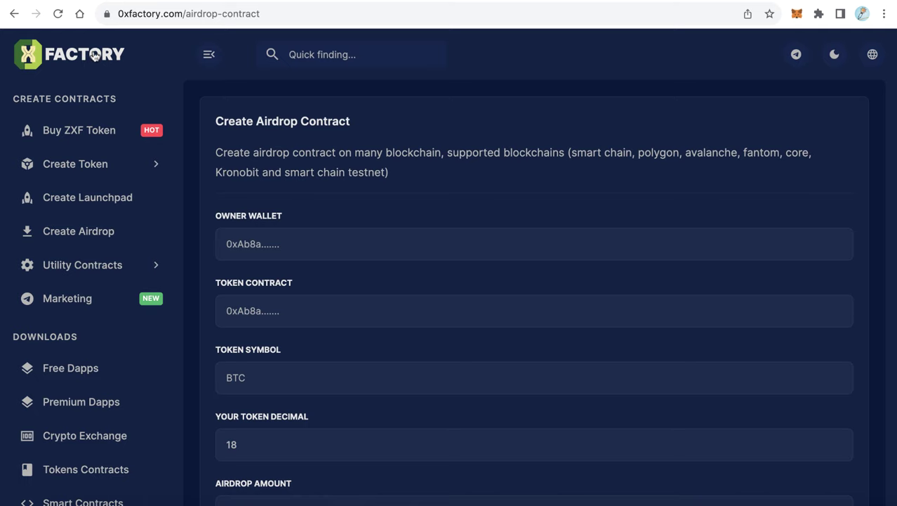
Go from the FACTORY home page to the Create Airdrop contract form
click(95, 56)
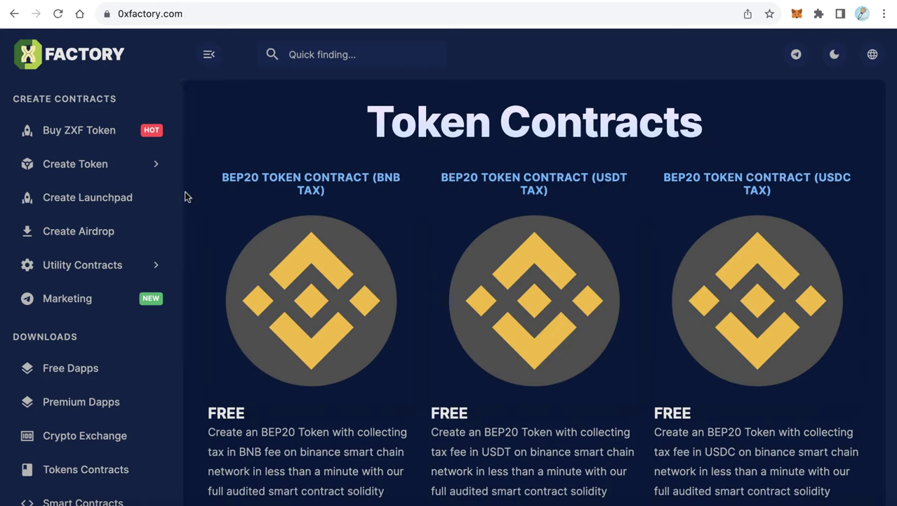
mouse_move(219, 212)
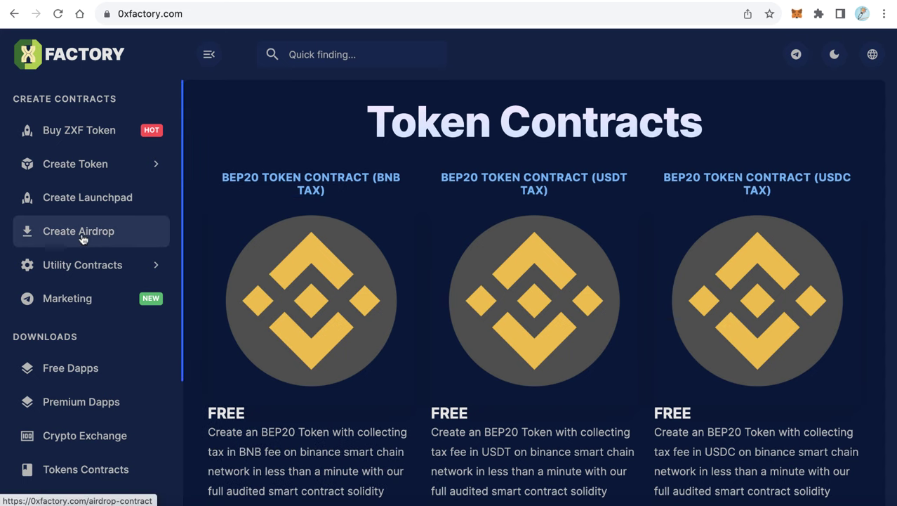
click(61, 237)
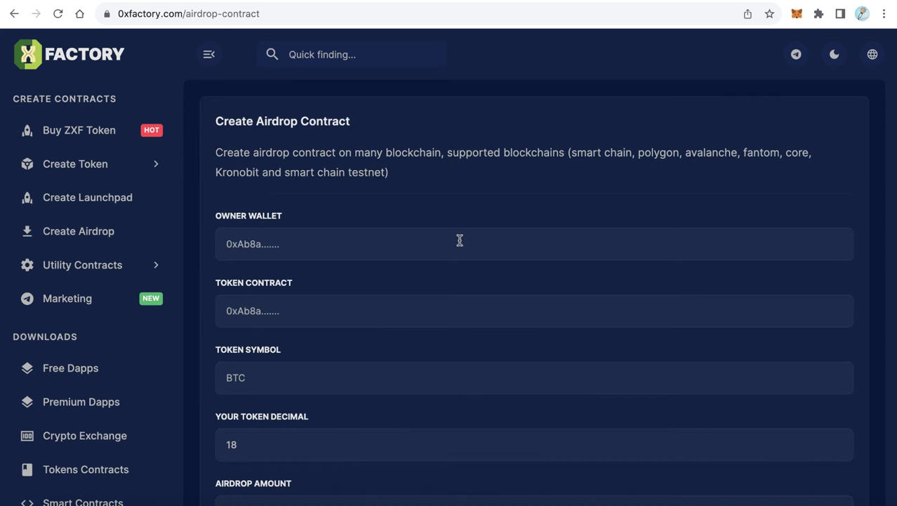
Scroll through the form and point out the Owner Wallet field
scroll(459, 241, down, 1)
scroll(459, 239, down, 5)
scroll(459, 239, up, 5)
scroll(460, 240, up, 1)
drag(222, 217, 291, 218)
click(314, 220)
Switch tabs to the airdrop contract form and scroll through its fields
click(594, 7)
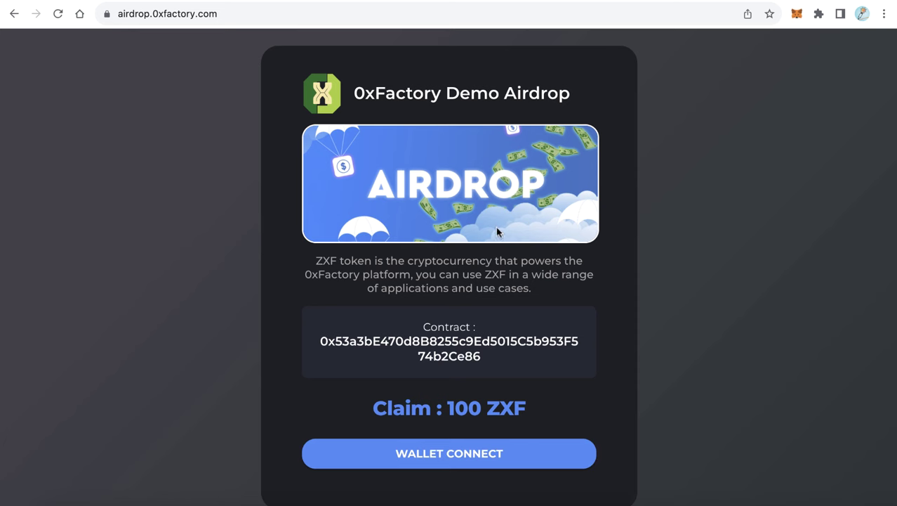
scroll(442, 436, down, 1)
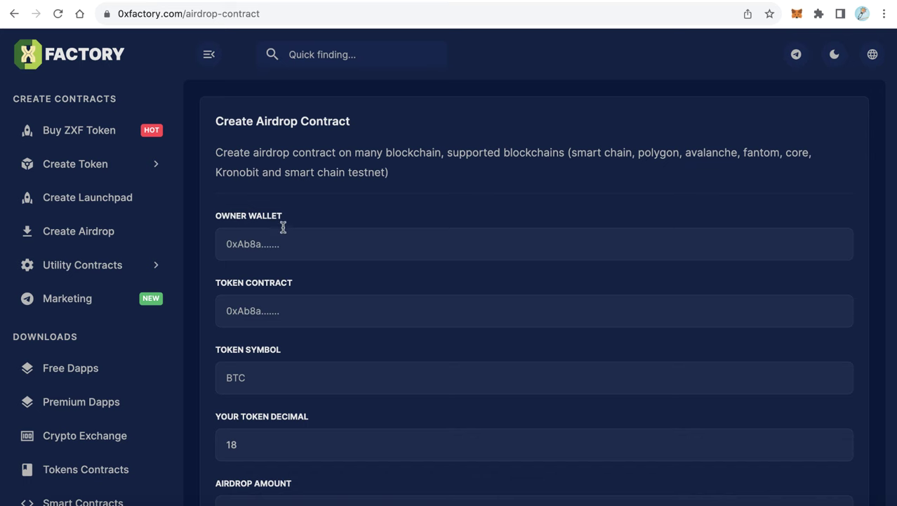
Check the MetaMask wallet, dismiss its account not-connected notice, and return to the form
click(300, 246)
click(797, 15)
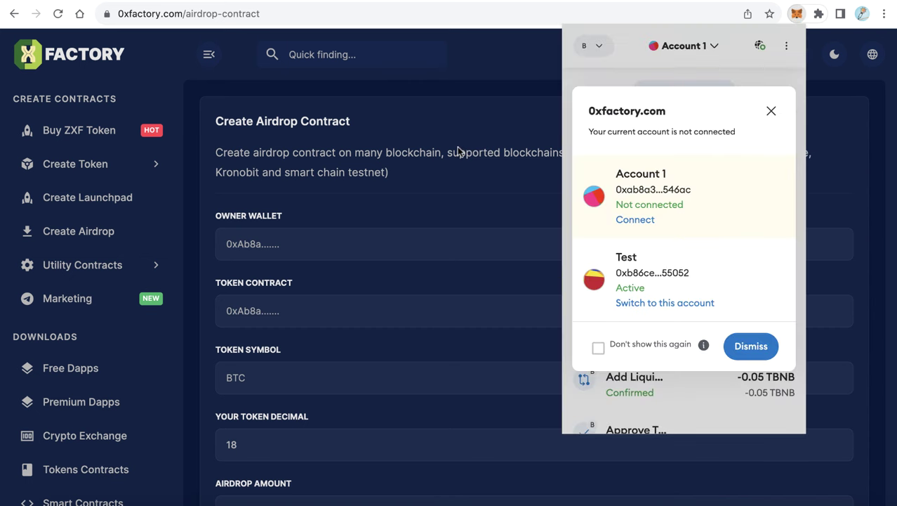
click(771, 111)
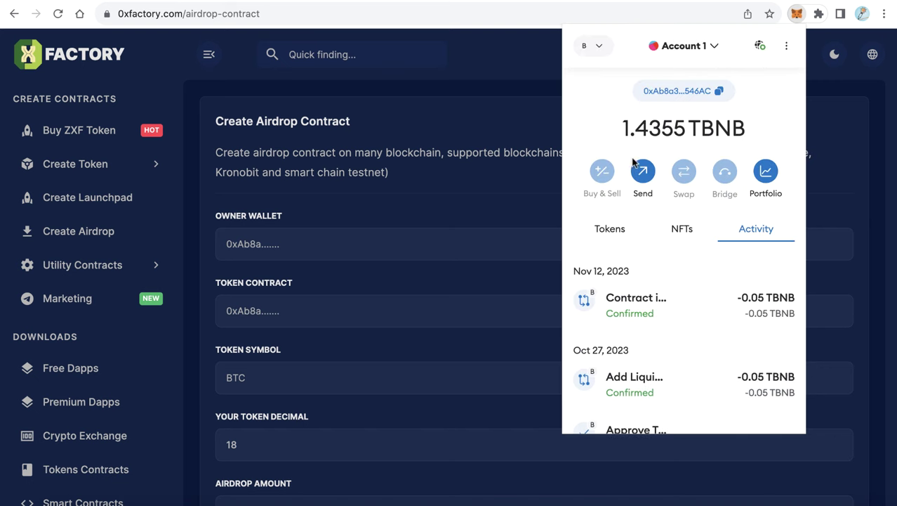
click(467, 164)
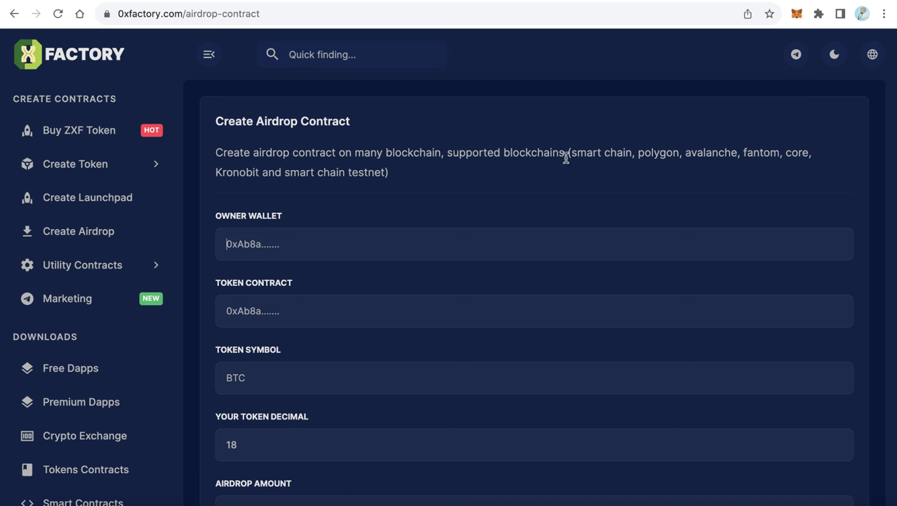
Highlight the supported networks: Smart Chain testnet, Polygon and Avalanche
drag(573, 152, 634, 152)
click(694, 152)
drag(753, 152, 760, 153)
drag(283, 173, 368, 172)
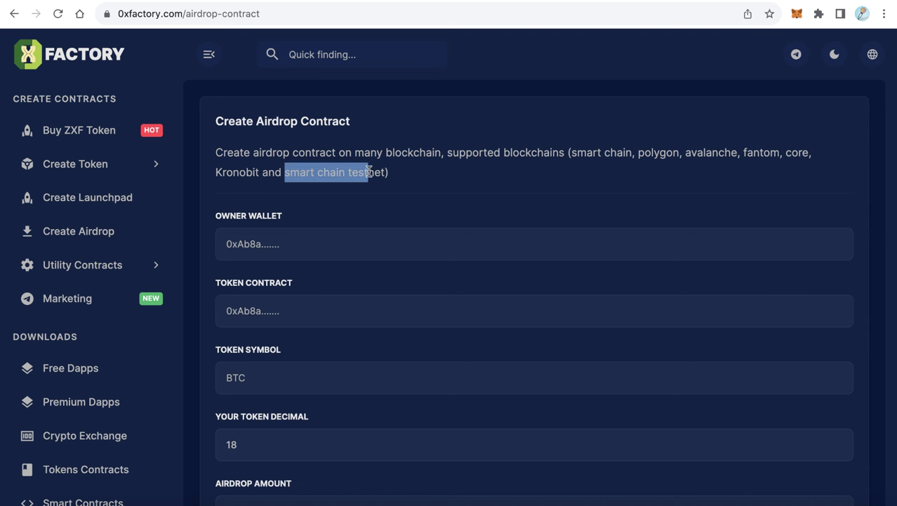
click(404, 198)
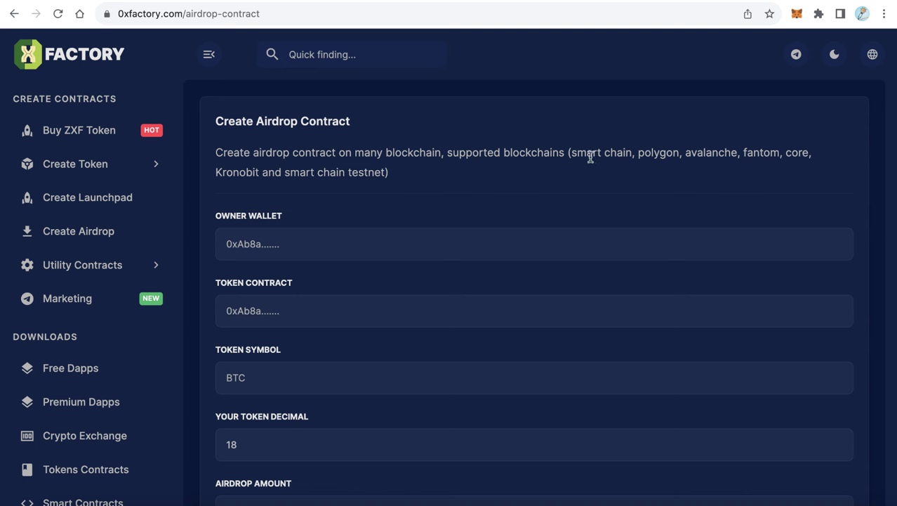
drag(576, 152, 740, 177)
click(738, 178)
Copy the MetaMask account address and paste it into the Owner Wallet field
click(795, 14)
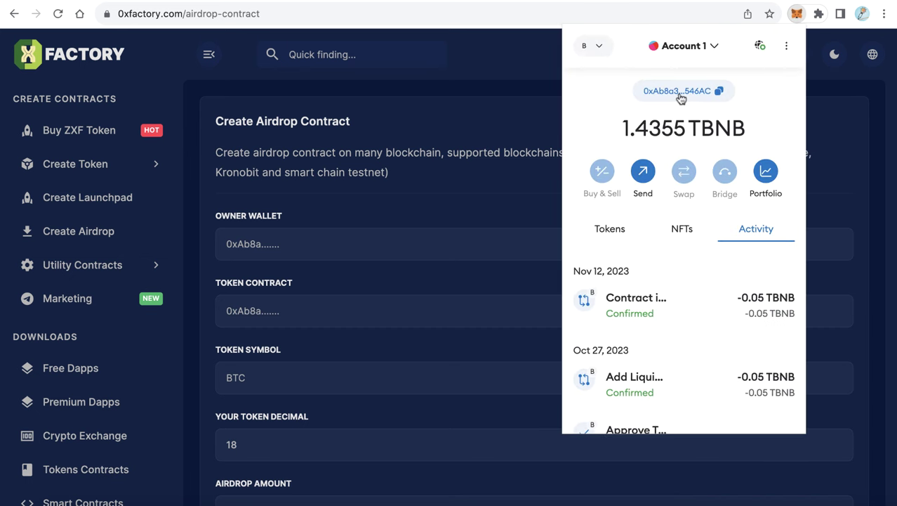
click(680, 91)
click(279, 250)
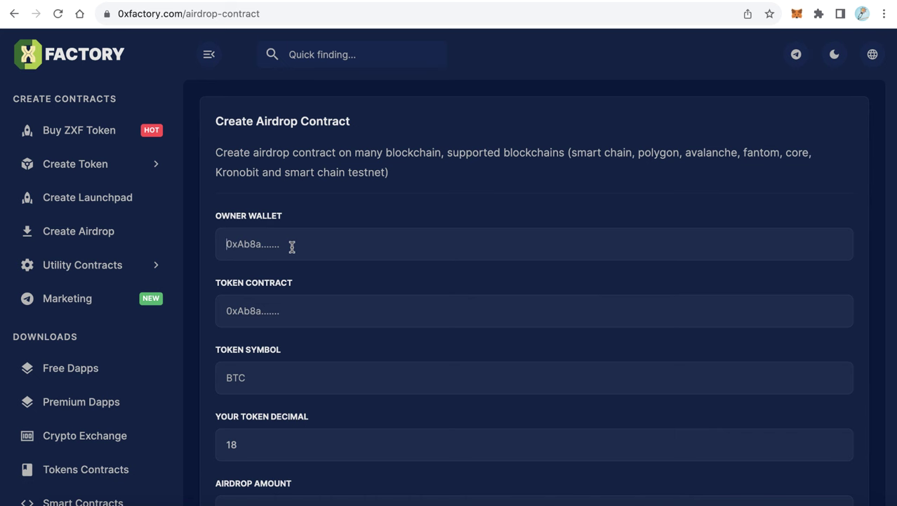
text(0xAb8a3dD7D4Cd76f094283058F544e6bd67c546AC)
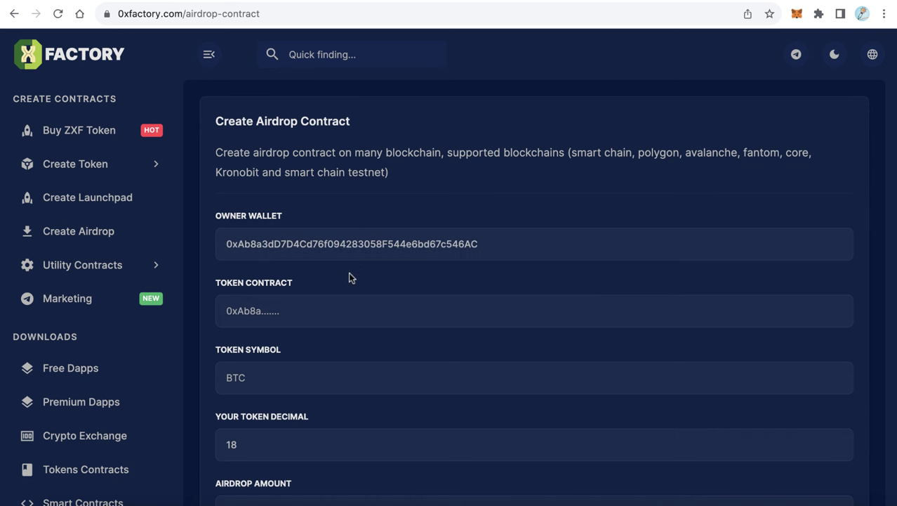
Copy the CRLN contract address from BscScan and paste it into Token Contract
scroll(341, 280, down, 1)
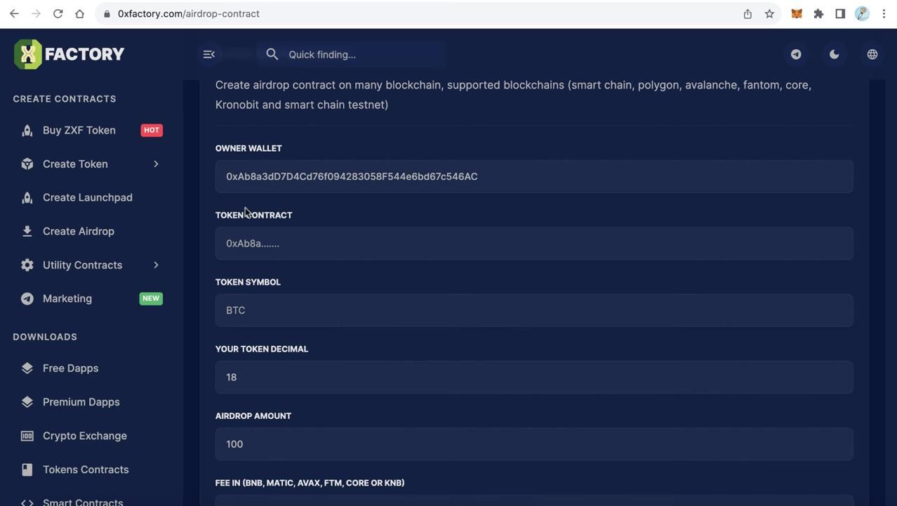
drag(280, 220, 236, 215)
click(540, 134)
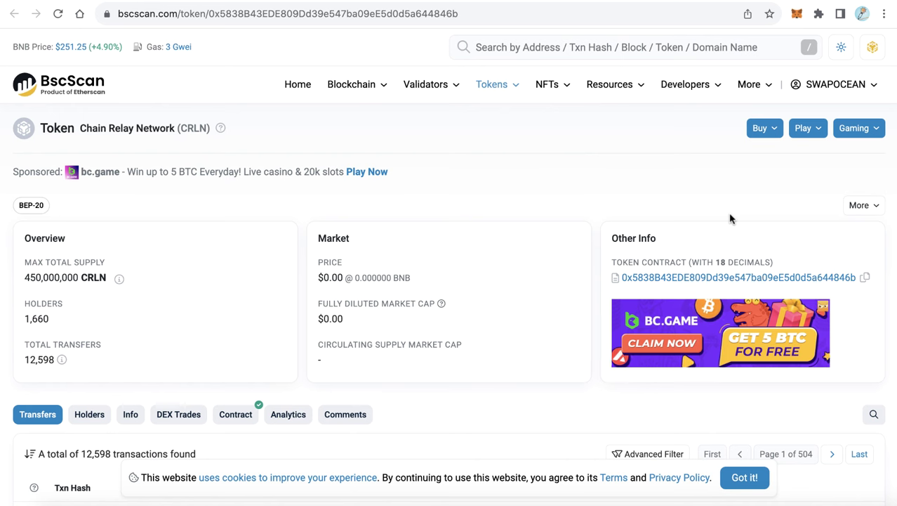
click(865, 278)
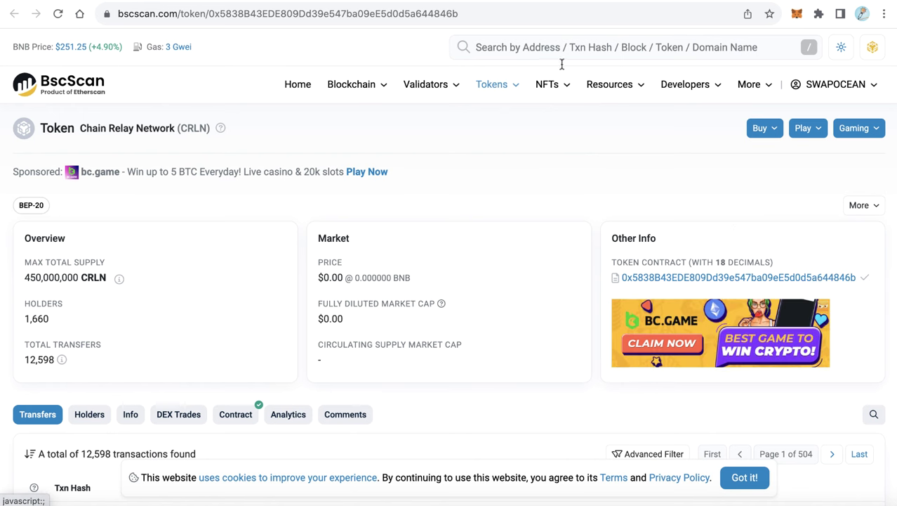
click(548, 2)
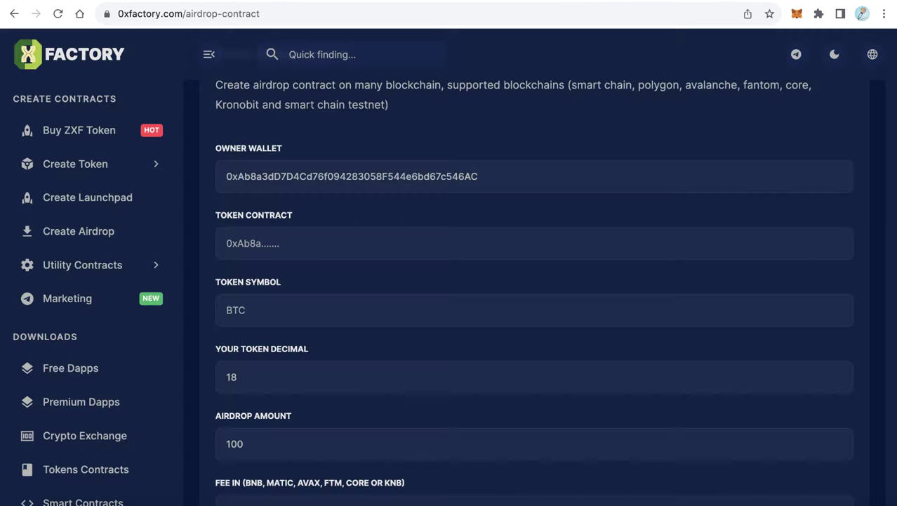
click(312, 247)
key(cmd+v)
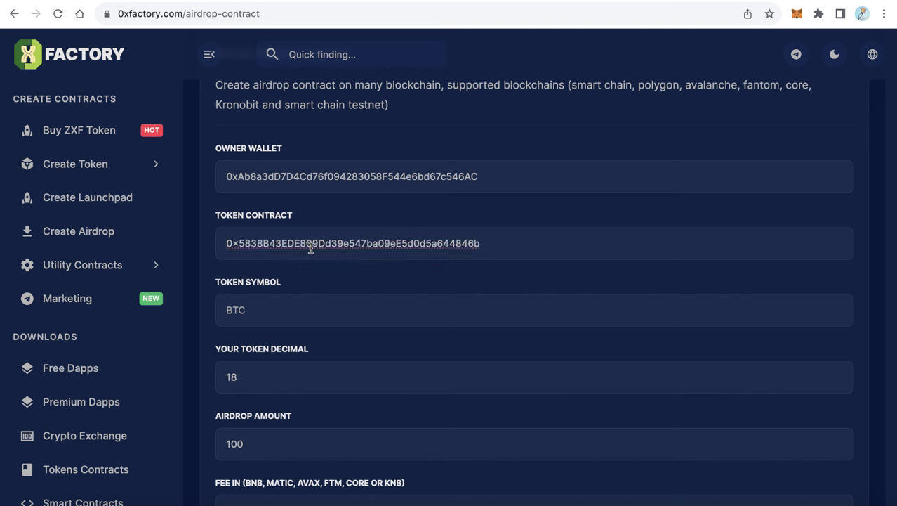
Enter CRLN as the Token Symbol
click(294, 313)
text(CRLN)
scroll(432, 310, down, 2)
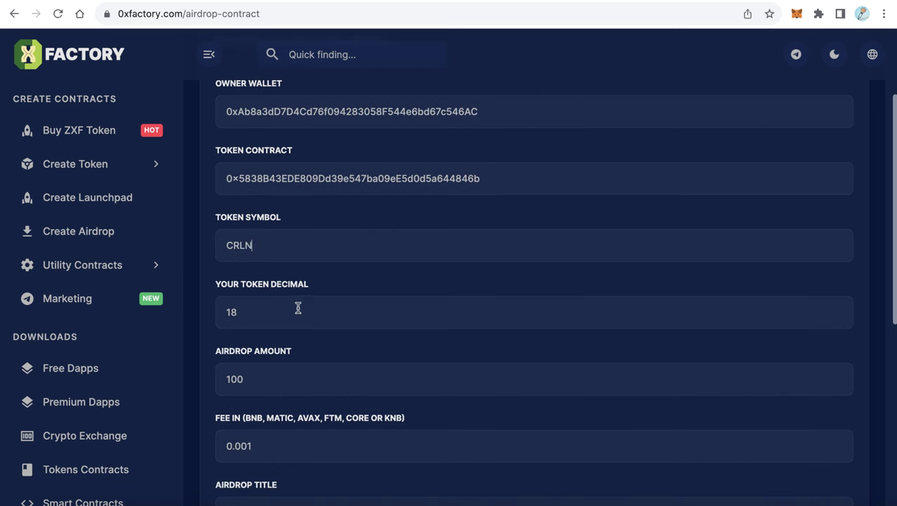
click(272, 309)
click(453, 6)
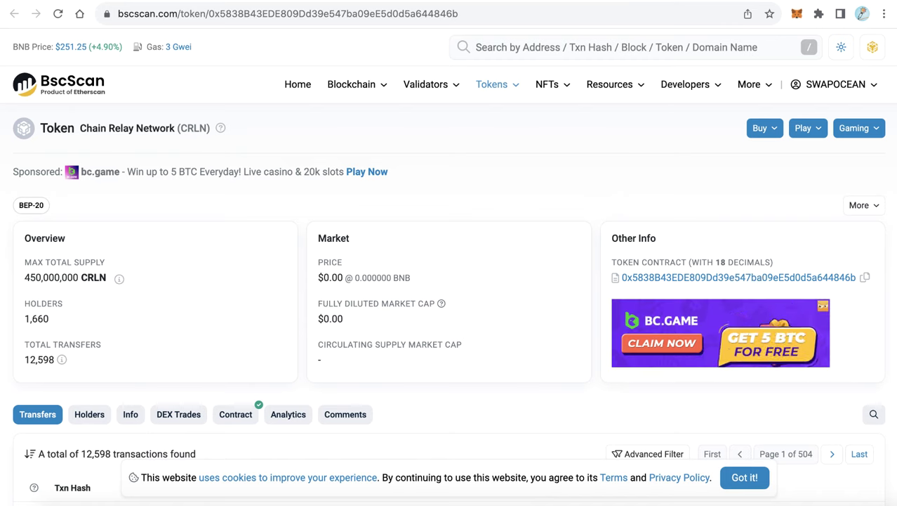
double_click(721, 263)
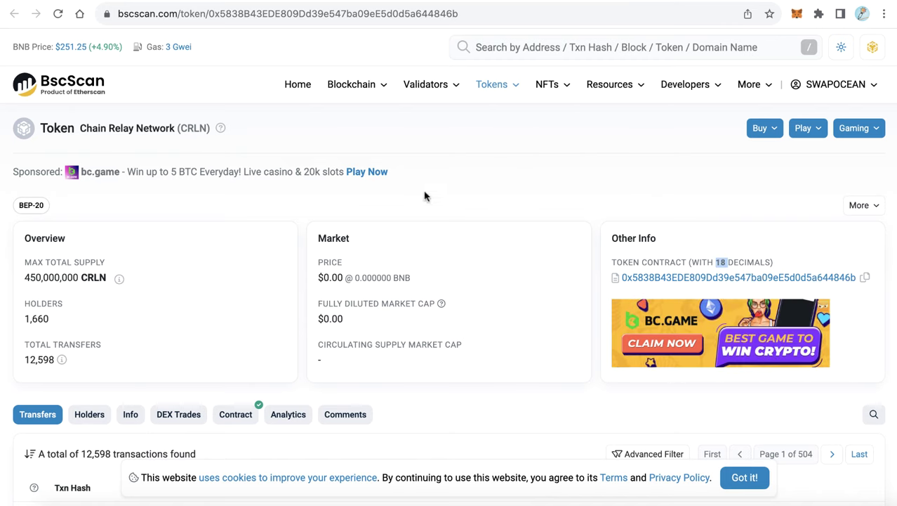
drag(771, 263, 712, 263)
click(712, 263)
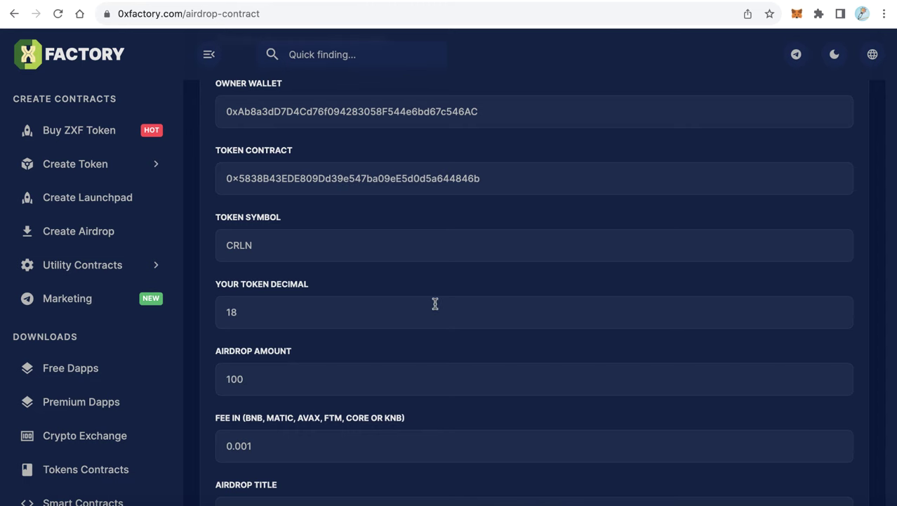
Change the Airdrop Amount from 100 to 3000
scroll(455, 296, down, 1)
scroll(455, 295, down, 1)
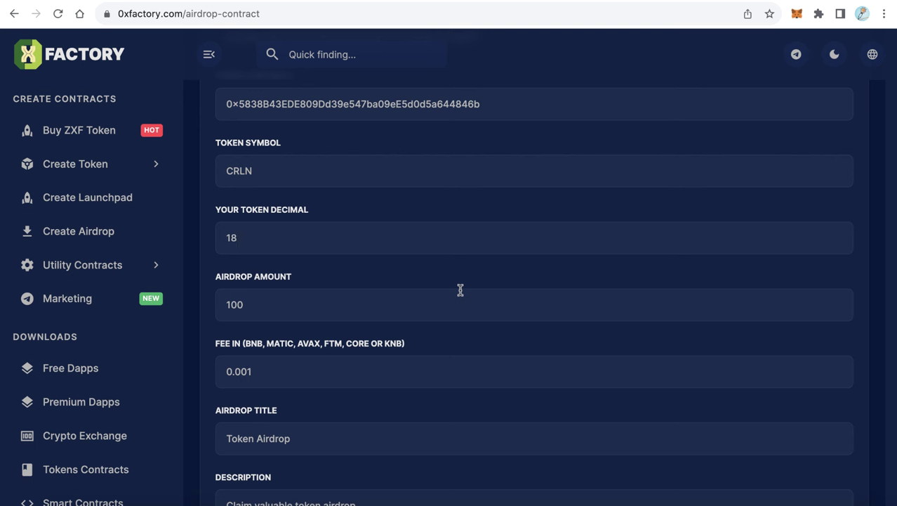
click(331, 312)
drag(275, 303, 202, 307)
text(3000)
Review the fee options and point out MATIC among the fee currencies
scroll(458, 327, down, 2)
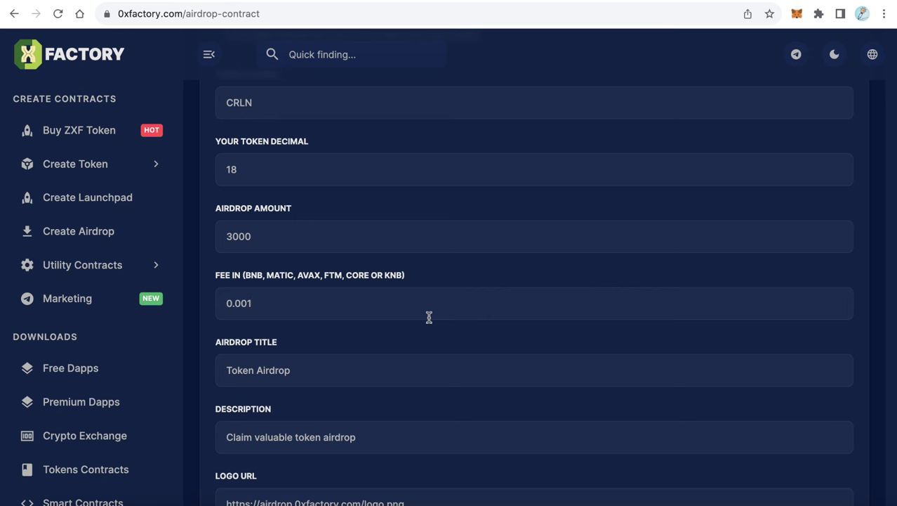
scroll(406, 283, up, 8)
scroll(601, 159, down, 6)
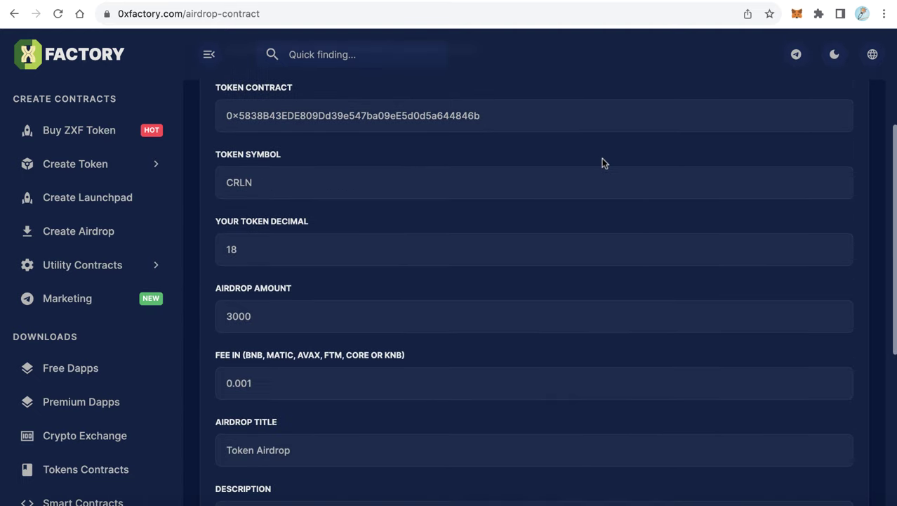
scroll(277, 336, down, 1)
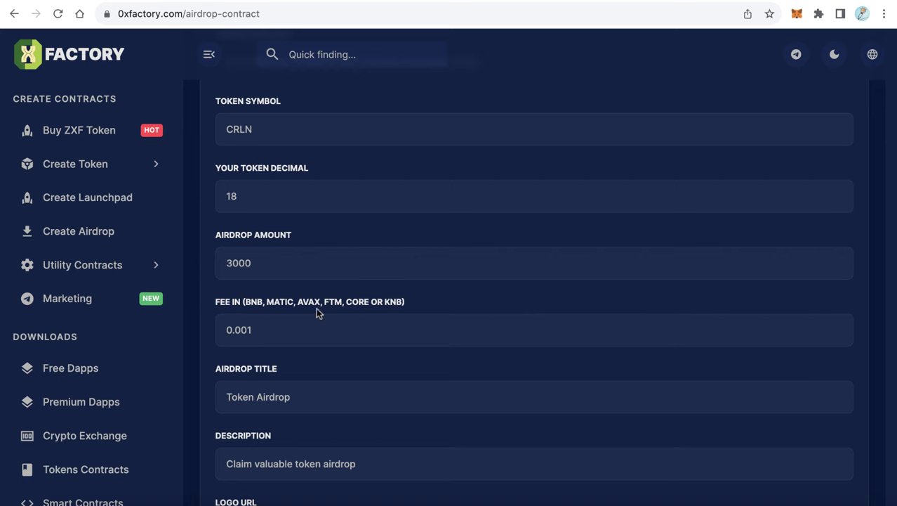
double_click(275, 302)
scroll(344, 316, down, 1)
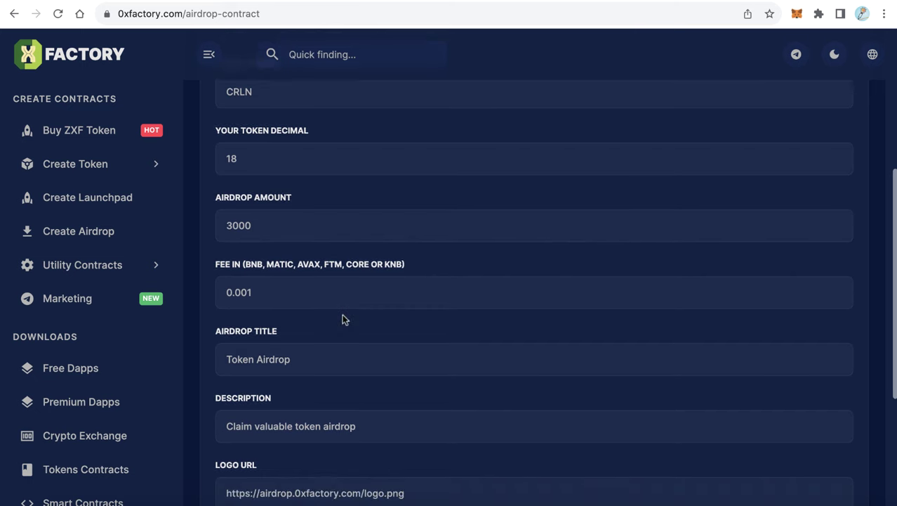
Change the airdrop fee from 0.001 to 0.002
click(282, 300)
key(BackSpace)
text(2)
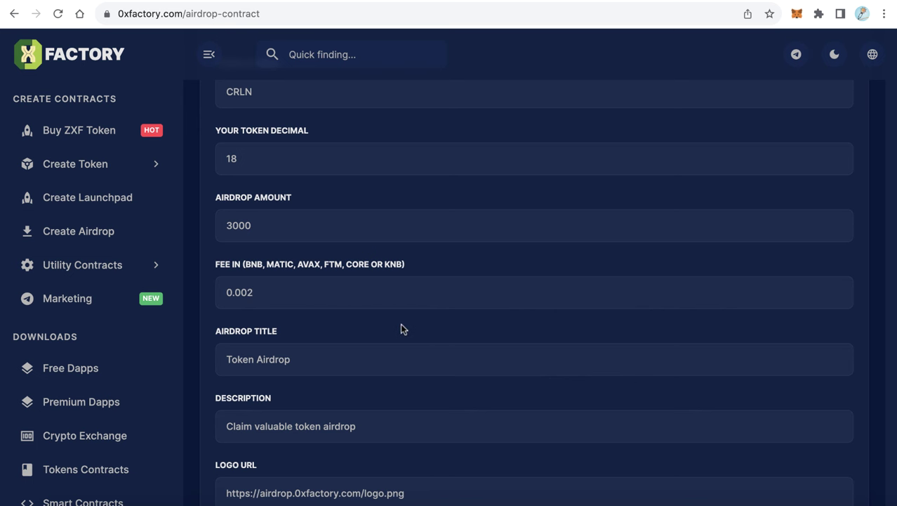
scroll(401, 327, down, 2)
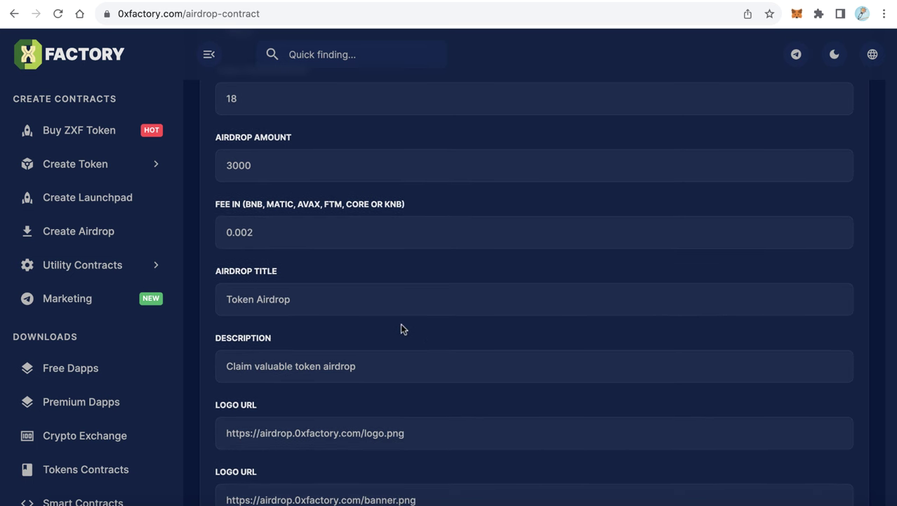
scroll(401, 327, down, 1)
Replace 'Token' with 'Nice' so the Airdrop Title reads Nice Airdrop
drag(227, 275, 320, 282)
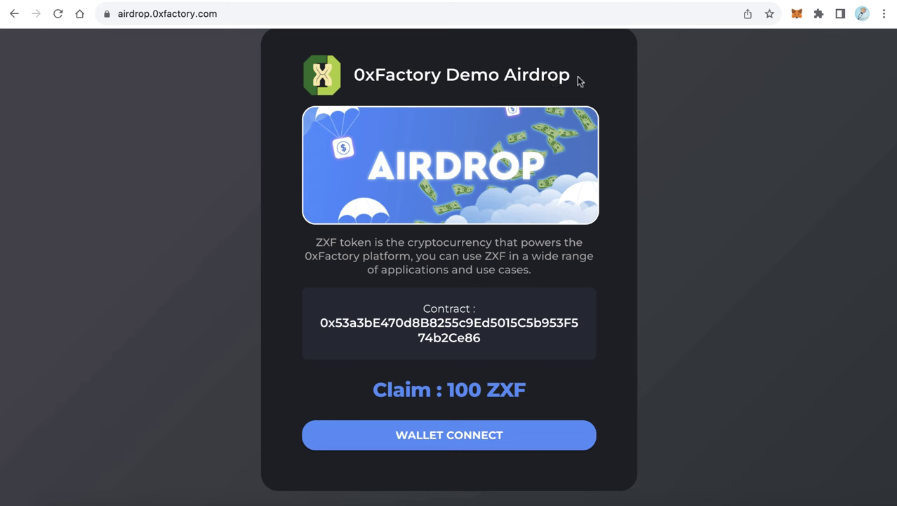
drag(579, 81, 346, 77)
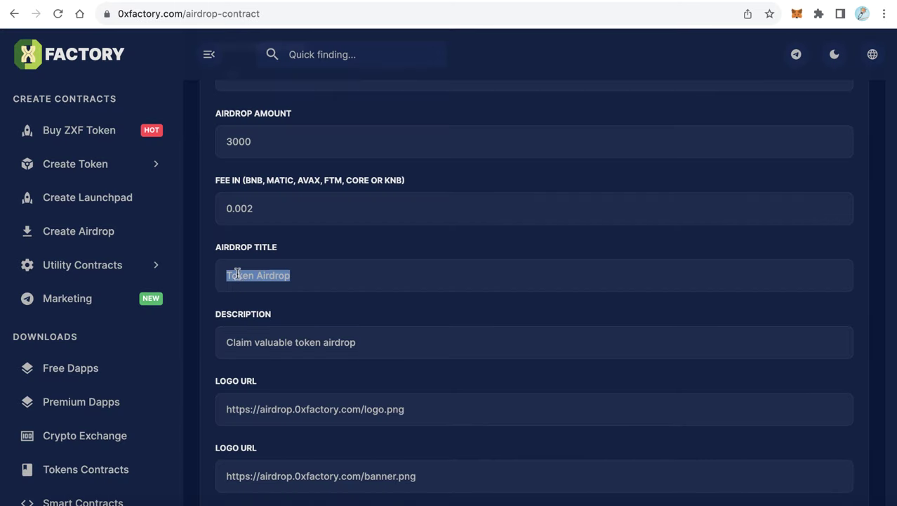
double_click(239, 275)
text(Nice)
Highlight and compare the demo page's description paragraph
scroll(379, 307, down, 2)
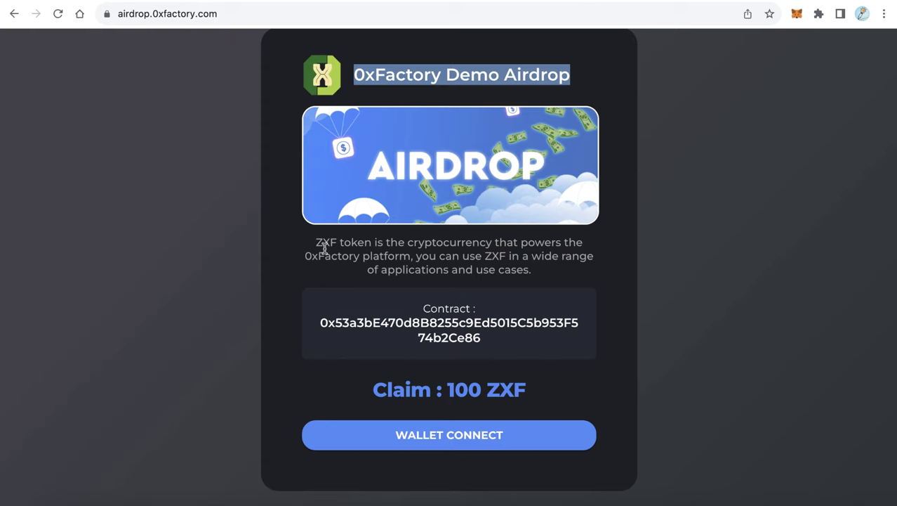
drag(316, 243, 541, 268)
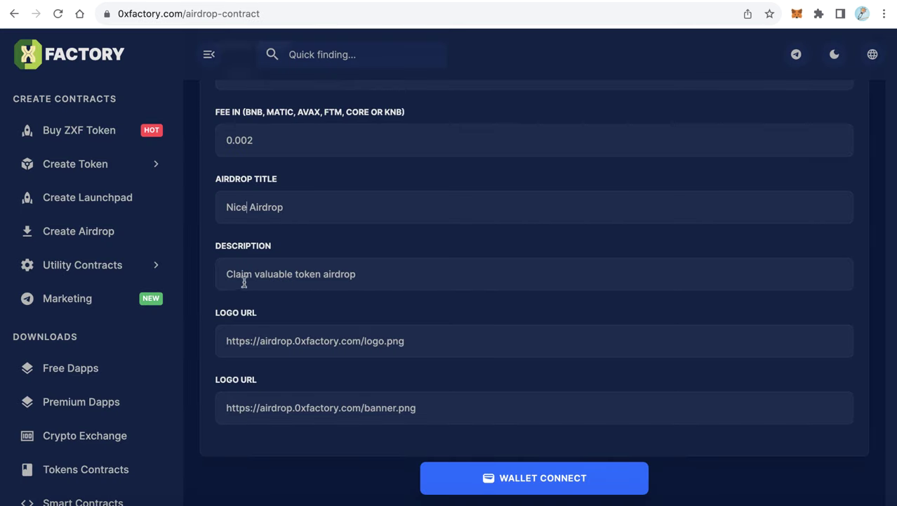
drag(412, 276, 216, 274)
click(351, 297)
scroll(399, 306, down, 1)
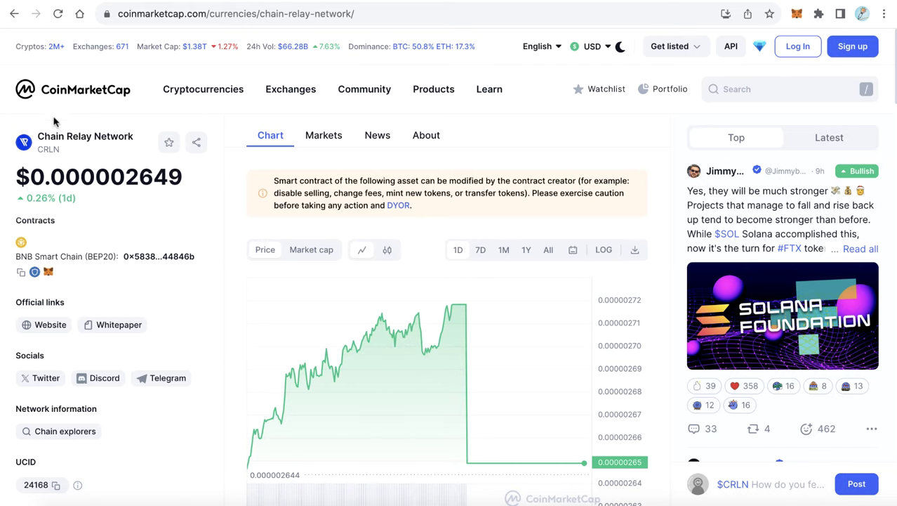
Replace the Logo URL with the Chain Relay Network logo's CoinMarketCap image address
right_click(24, 144)
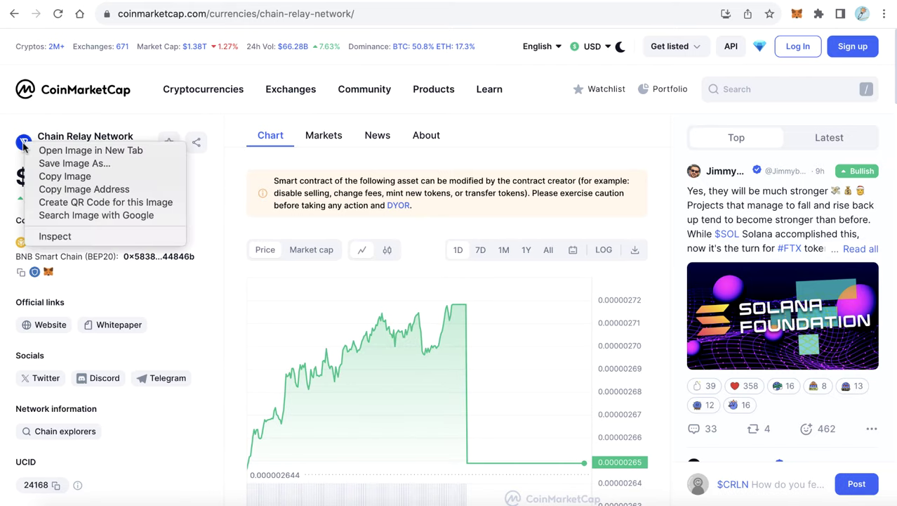
click(74, 192)
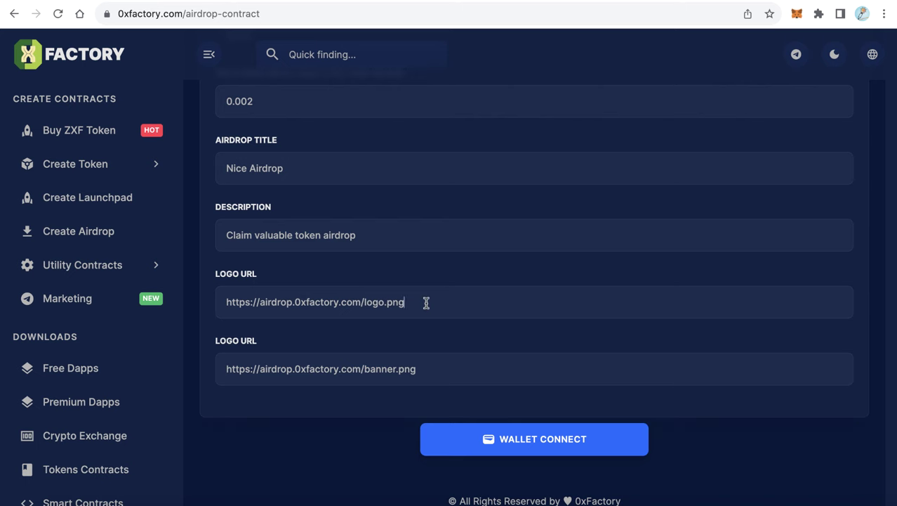
triple_click(426, 303)
key(BackSpace)
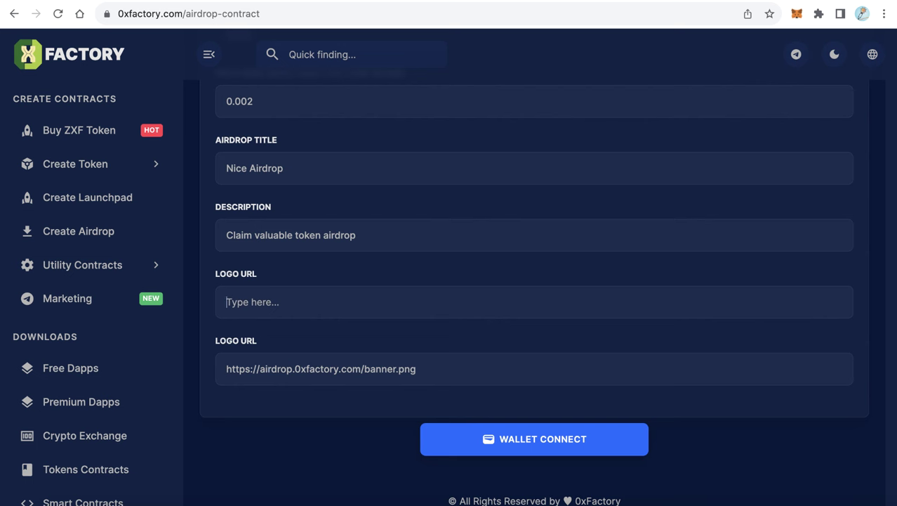
key(super+v)
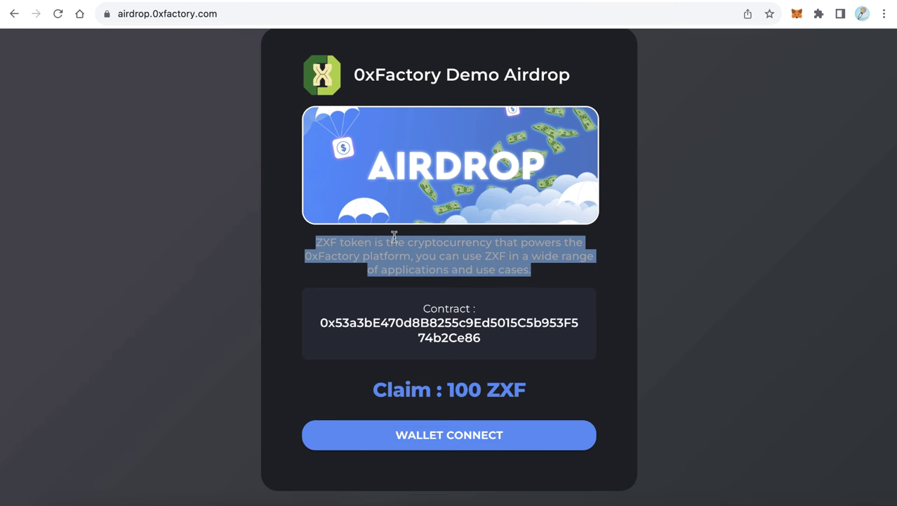
Check the banner URL in the second logo field, leaving it unchanged
click(392, 239)
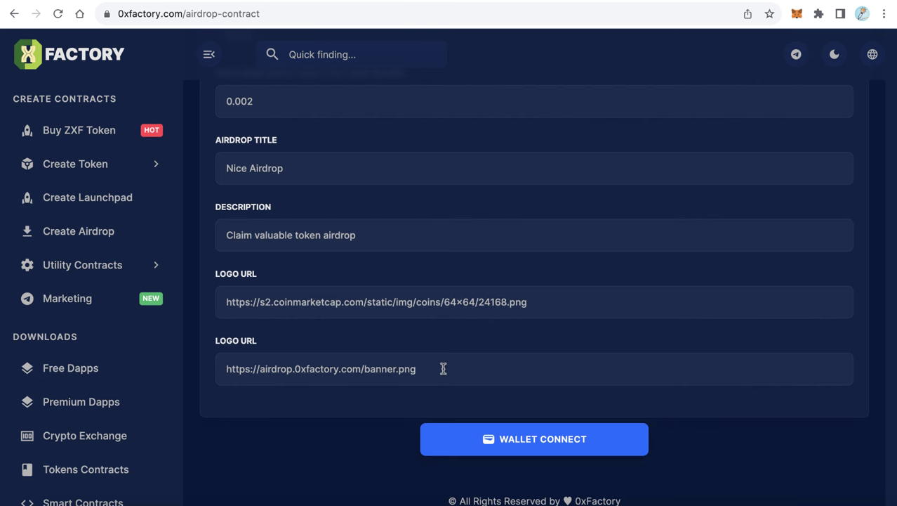
drag(443, 369, 221, 369)
click(428, 369)
Connect MetaMask to 0xfactory.com, then create the airdrop and confirm the 0.05 TBNB transaction
click(538, 443)
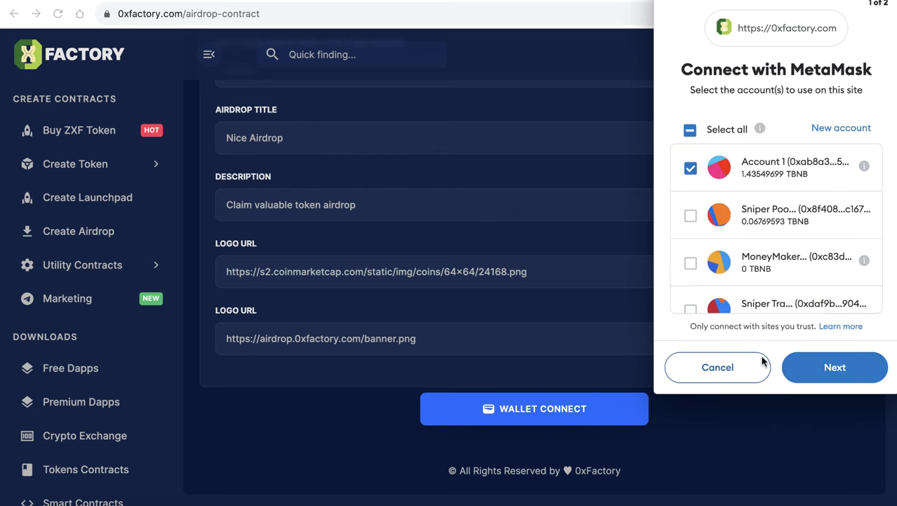
click(836, 377)
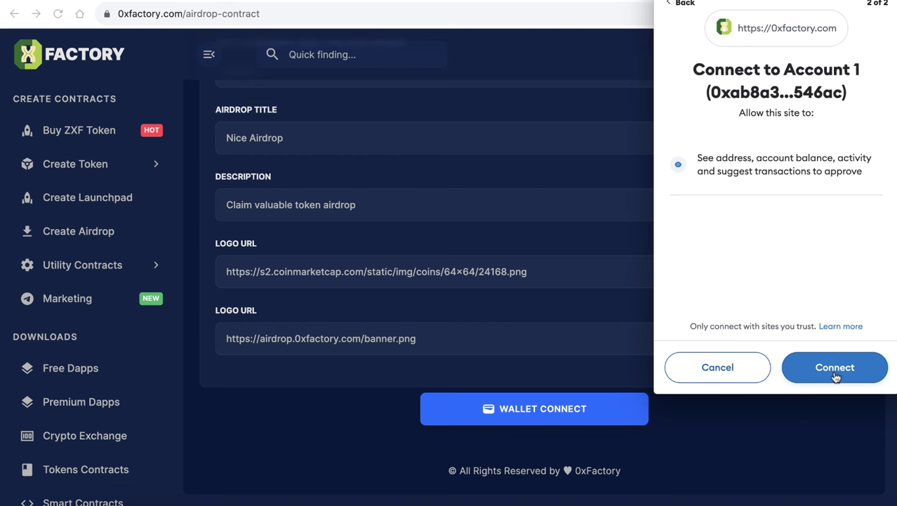
click(836, 376)
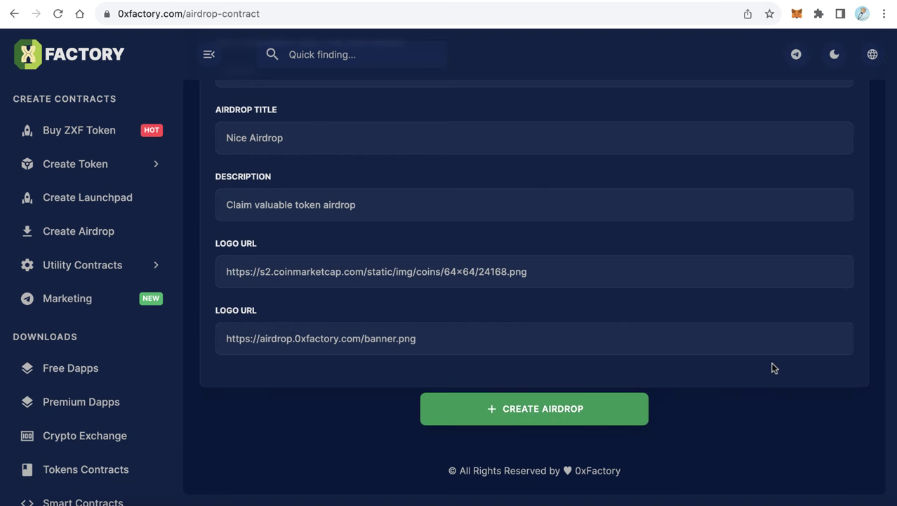
click(529, 410)
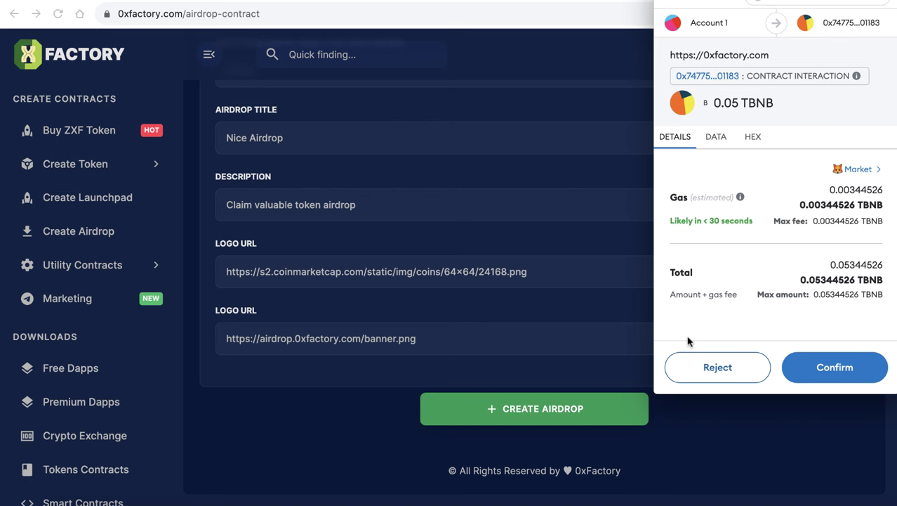
click(836, 370)
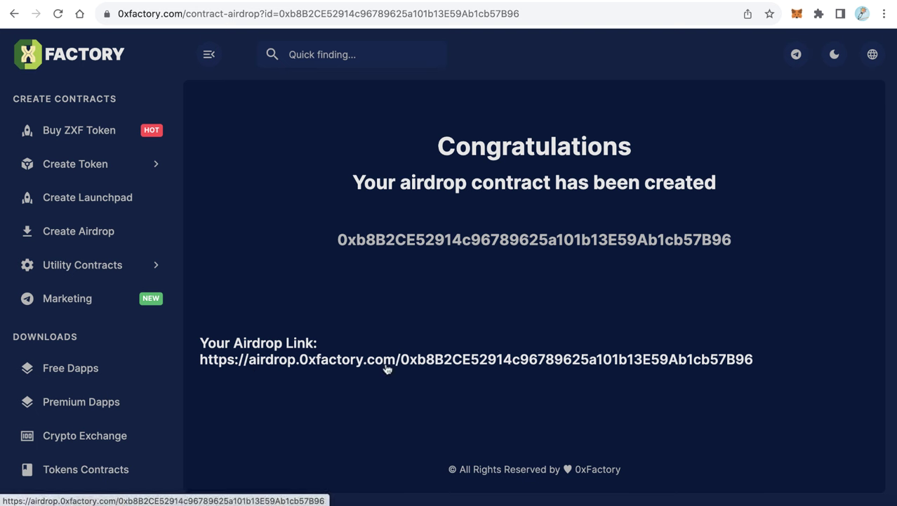
Highlight the new airdrop link and select the full contract address on the Congratulations page
drag(763, 362, 180, 371)
click(457, 307)
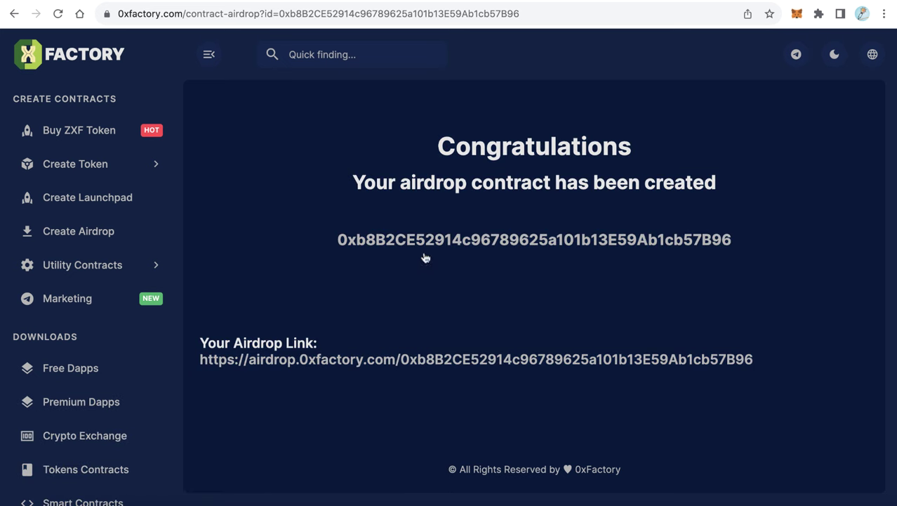
drag(755, 245, 303, 245)
click(399, 272)
drag(747, 246, 331, 248)
click(388, 274)
drag(752, 240, 314, 238)
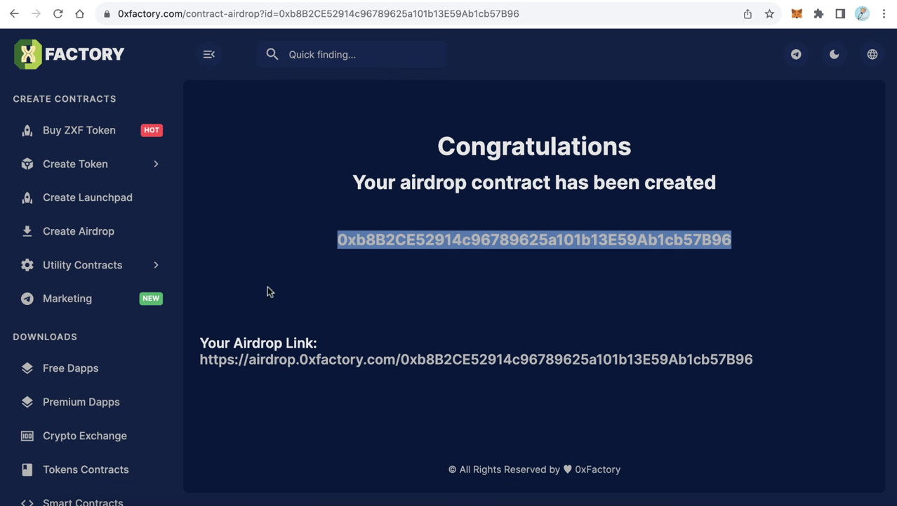
Open the Nice Airdrop claim page from the airdrop link and select its web address
click(501, 320)
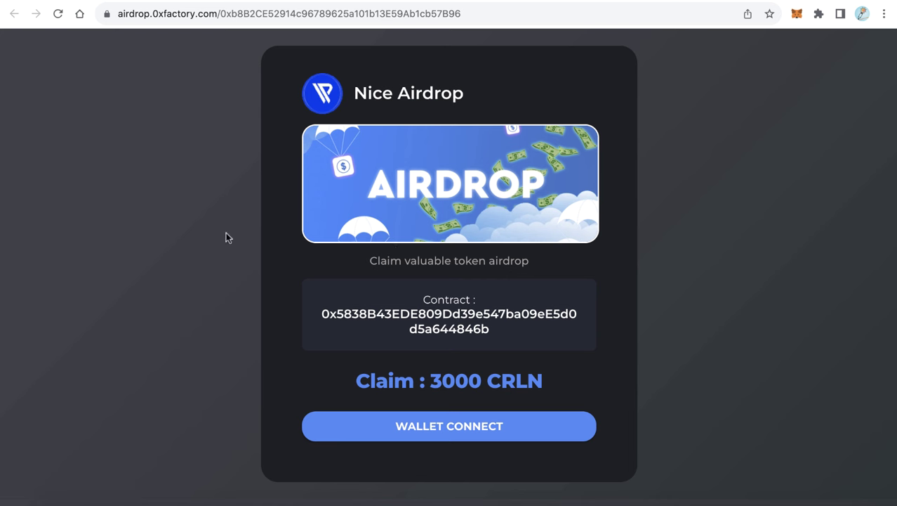
click(476, 9)
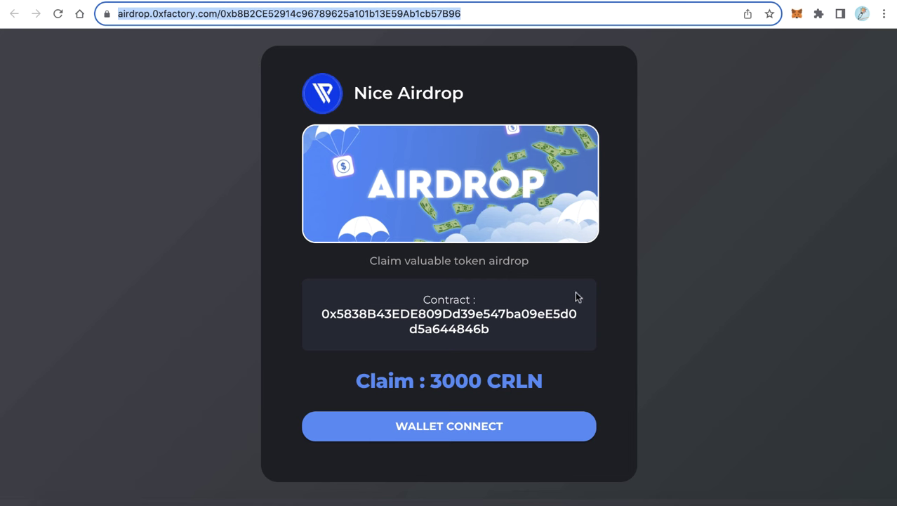
Select the token address tail, then the new airdrop contract address
drag(495, 331, 393, 330)
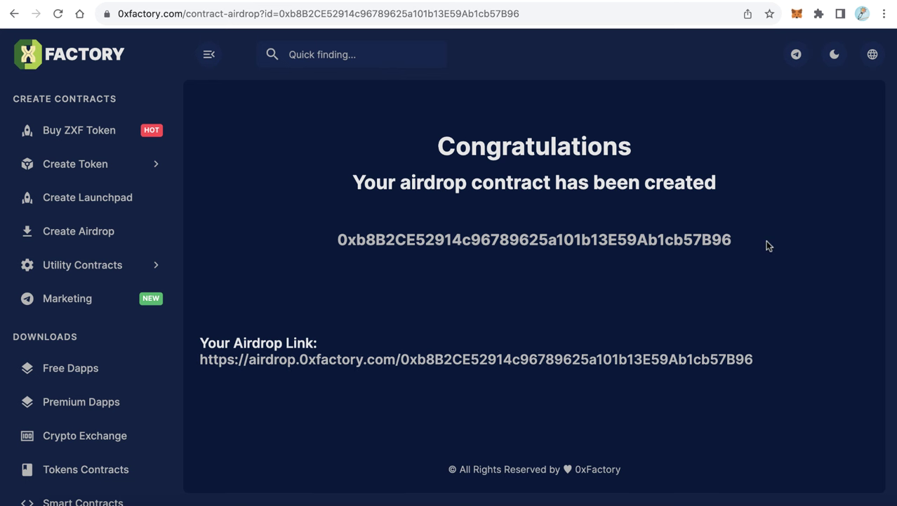
drag(768, 245, 301, 242)
click(448, 270)
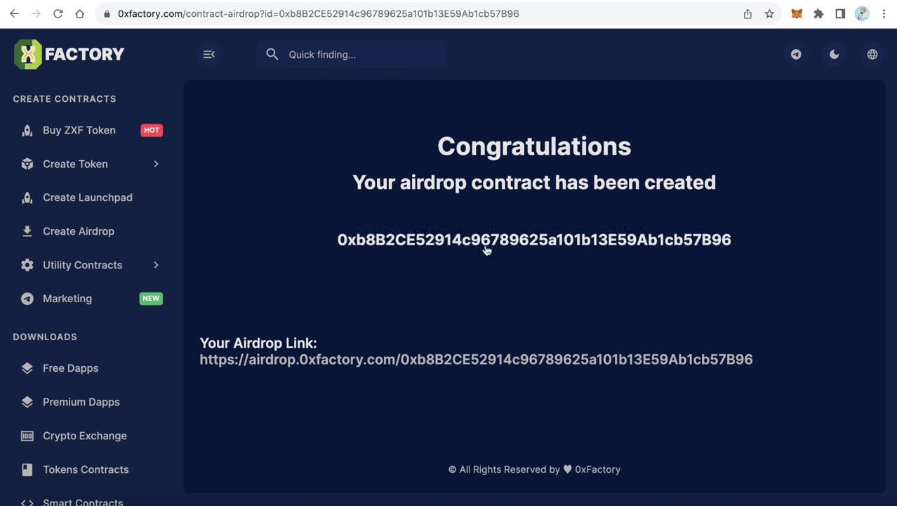
Reselect the full airdrop contract address on the confirmation page
drag(310, 246, 757, 236)
click(745, 259)
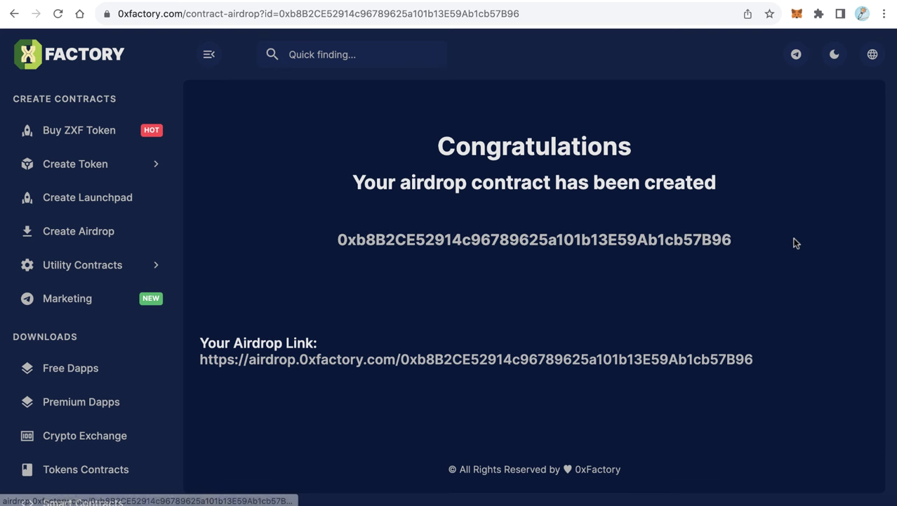
drag(757, 243, 293, 248)
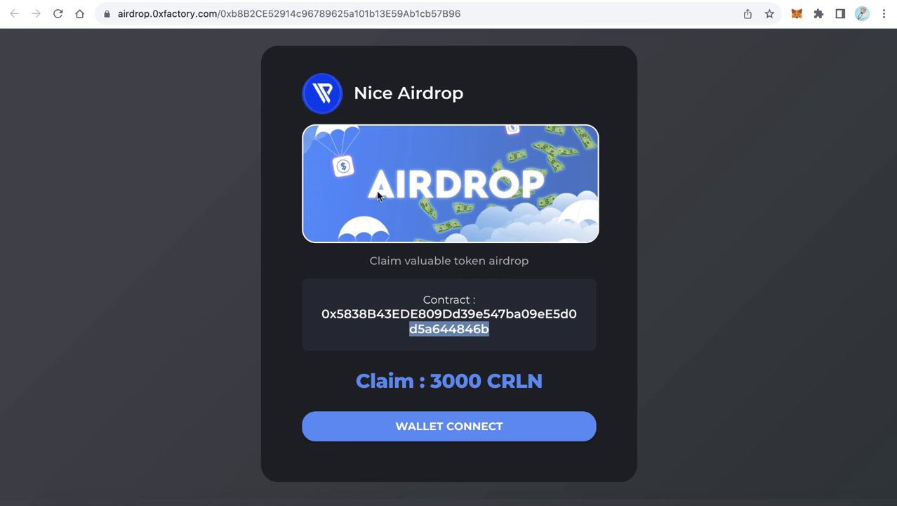
Review the CRLN token contract and the Claim : 3000 CRLN line on the claim page
click(619, 196)
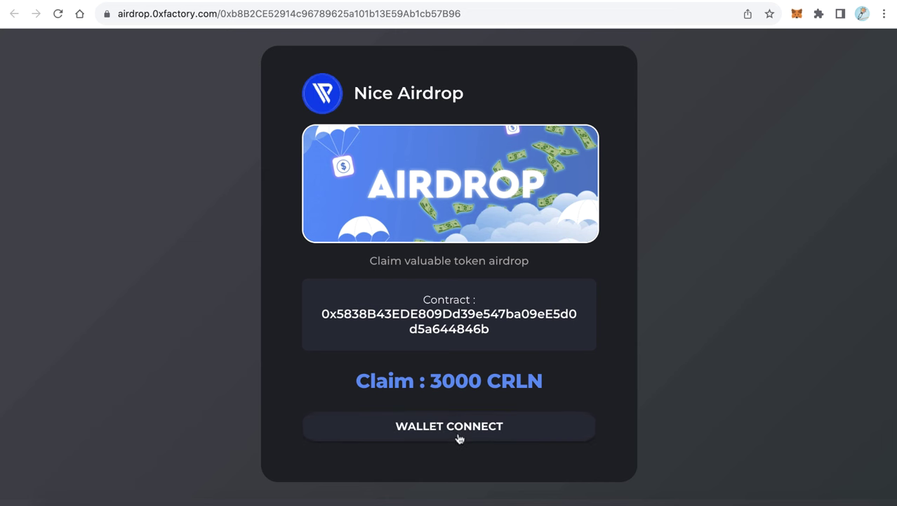
drag(369, 381, 527, 382)
click(526, 382)
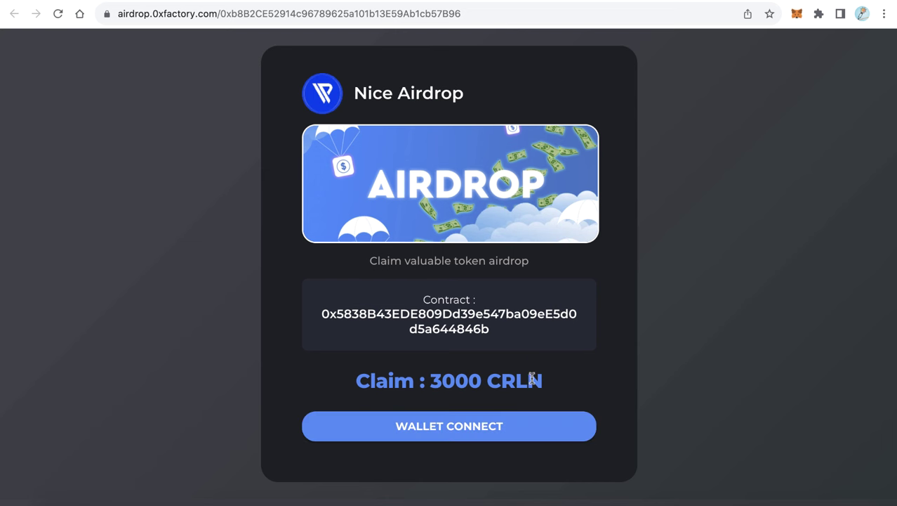